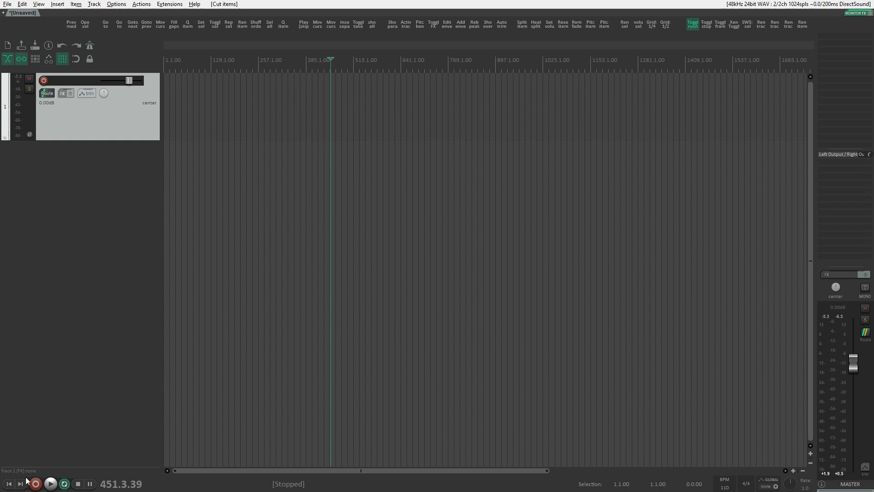
Paste the radio sound-effects recording at the start of track 1 and audition it from several points.
{"action": "left_click", "coordinate": [14, 479]}
{"action": "key", "text": "ctrl+v"}
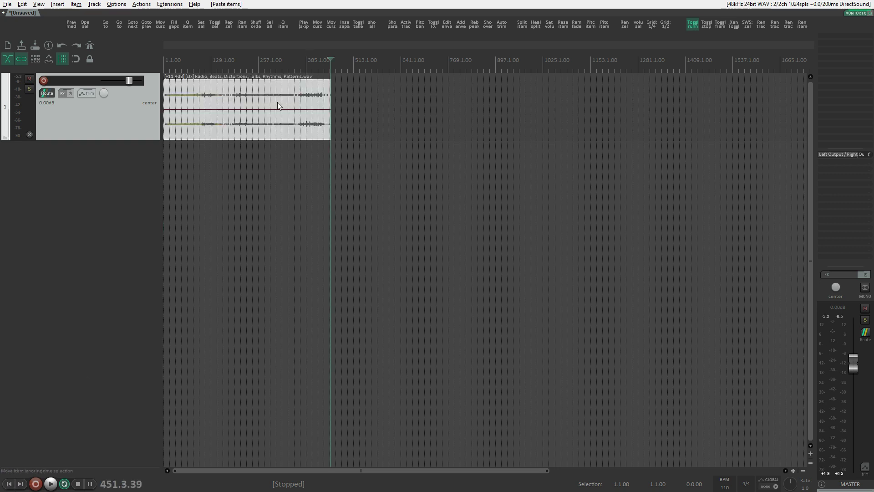
{"action": "left_click", "coordinate": [255, 99]}
{"action": "scroll", "coordinate": [435, 99], "scroll_direction": "up", "scroll_amount": 3}
{"action": "left_click", "coordinate": [366, 97]}
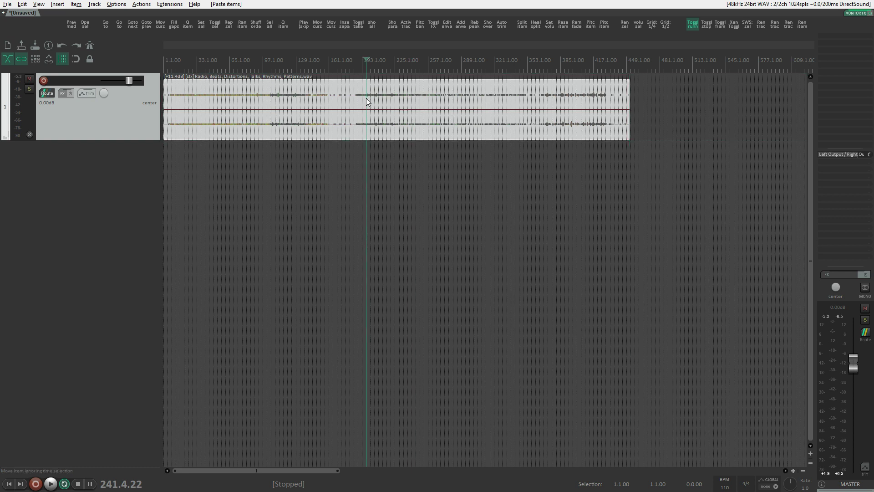
{"action": "key", "text": "space"}
{"action": "left_click", "coordinate": [466, 101]}
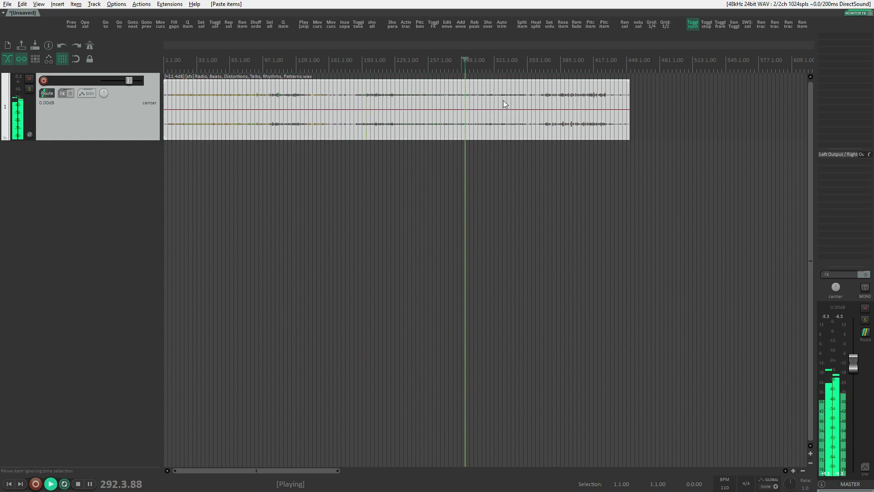
{"action": "left_click", "coordinate": [570, 99]}
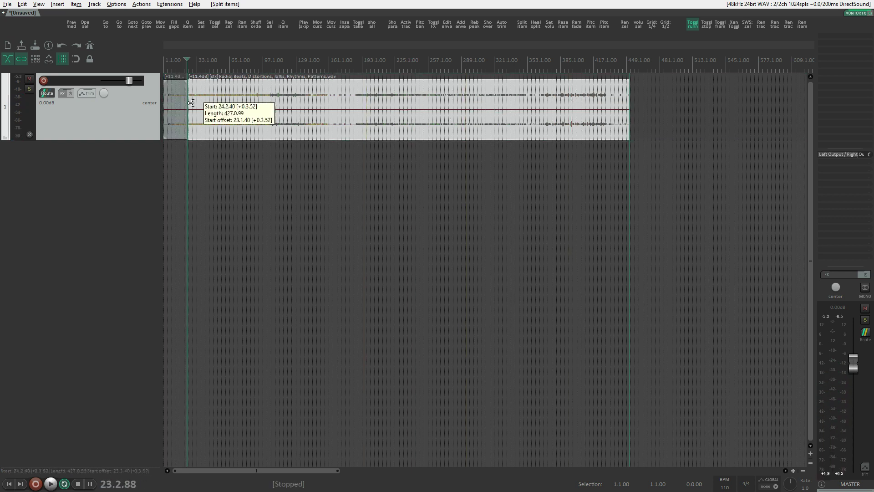
Split the recording near bar 23 and trim the start of the later part to leave a gap between the pieces.
{"action": "left_click_drag", "start_coordinate": [188, 102], "coordinate": [274, 104]}
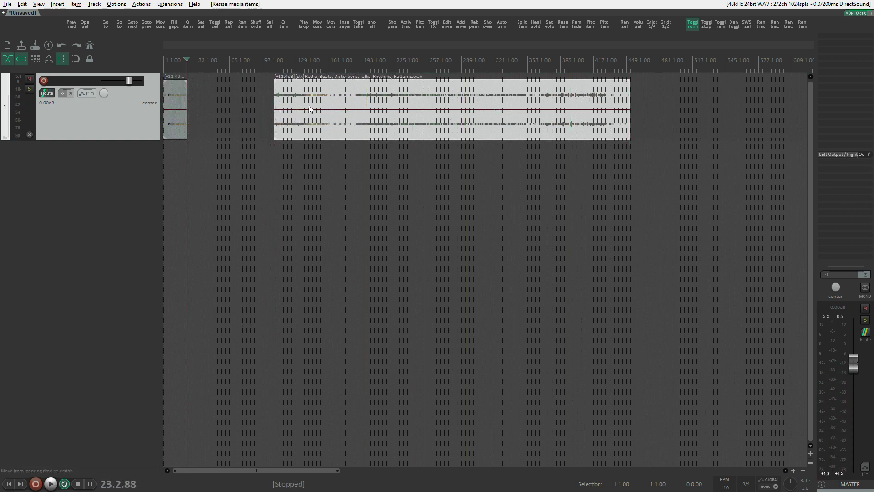
{"action": "left_click", "coordinate": [294, 104]}
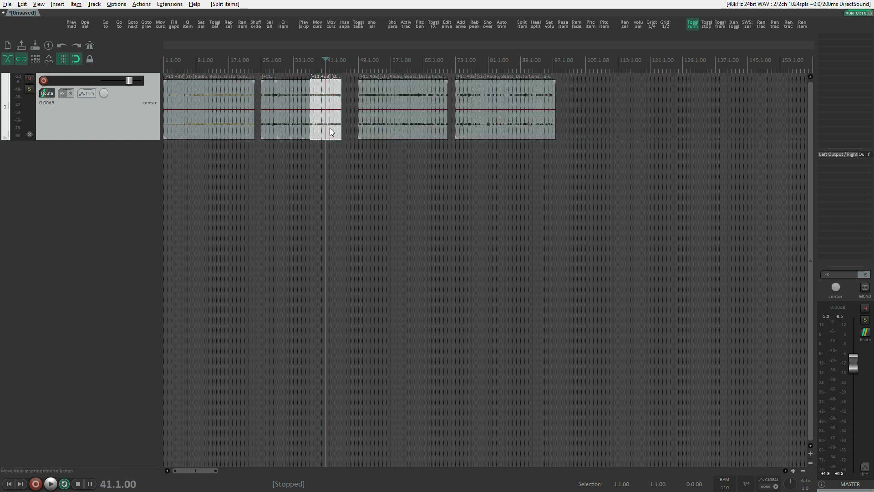
{"action": "left_click", "coordinate": [336, 128]}
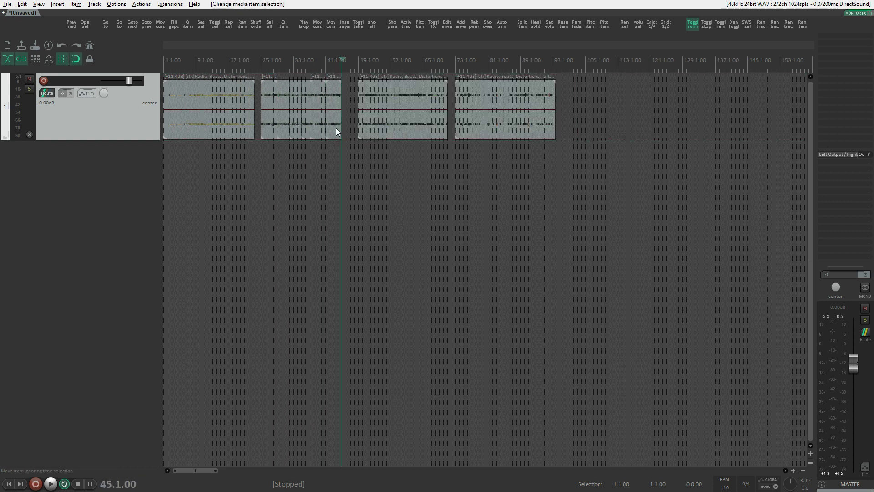
Try splitting the third item on track 1 by hand at several points, and undo these manual edits.
{"action": "left_click", "coordinate": [383, 120]}
{"action": "left_click", "coordinate": [395, 121]}
{"action": "key", "text": "s"}
{"action": "left_click", "coordinate": [419, 125]}
{"action": "key", "text": "s"}
{"action": "left_click_drag", "start_coordinate": [385, 122], "coordinate": [372, 217]}
{"action": "left_click_drag", "start_coordinate": [296, 131], "coordinate": [237, 286]}
{"action": "key", "text": "ctrl+z"}
{"action": "key", "text": "ctrl+z"}
{"action": "key", "text": "ctrl+z"}
{"action": "key", "text": "ctrl+z"}
{"action": "key", "text": "ctrl+z"}
{"action": "key", "text": "ctrl+z"}
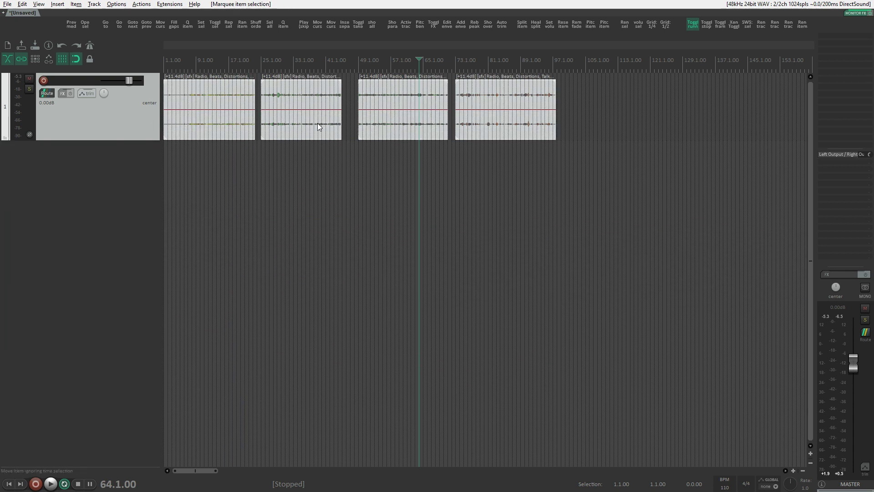
Dynamically split the selected items on track 1 when the gate opens, with the gate threshold set to -43.1 dB.
{"action": "key", "text": "d"}
{"action": "left_click_drag", "start_coordinate": [484, 317], "coordinate": [296, 192]}
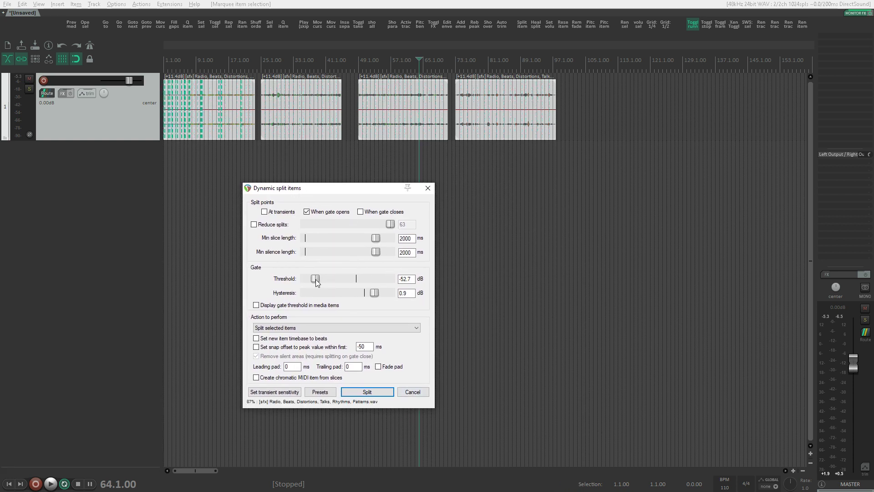
{"action": "left_click_drag", "start_coordinate": [317, 283], "coordinate": [326, 284]}
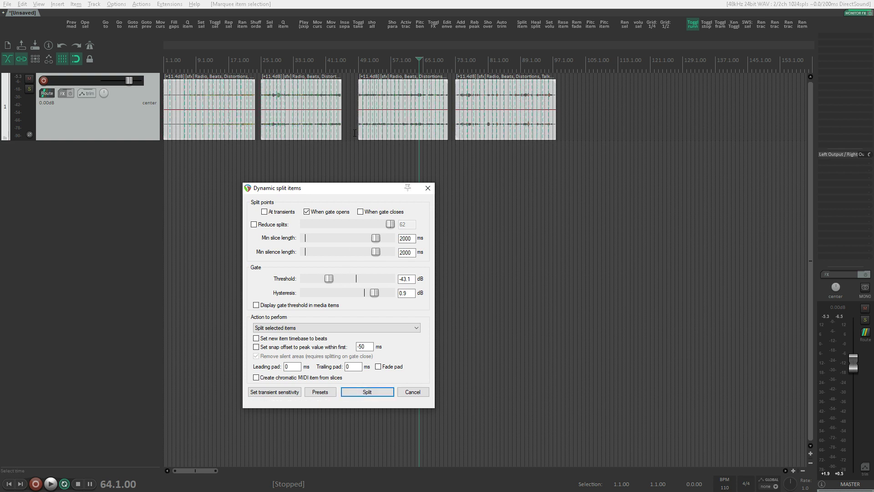
{"action": "left_click", "coordinate": [376, 394]}
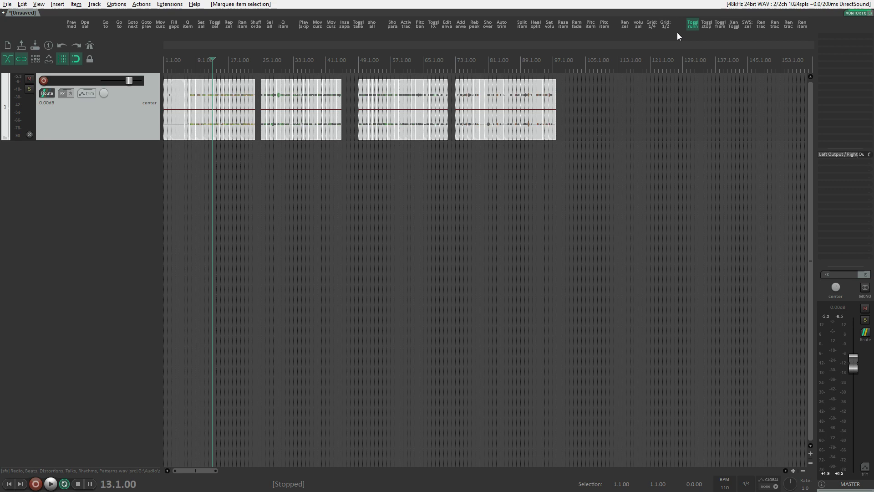
Open the customization settings of the main toolbar to examine its assigned actions.
{"action": "right_click", "coordinate": [682, 26]}
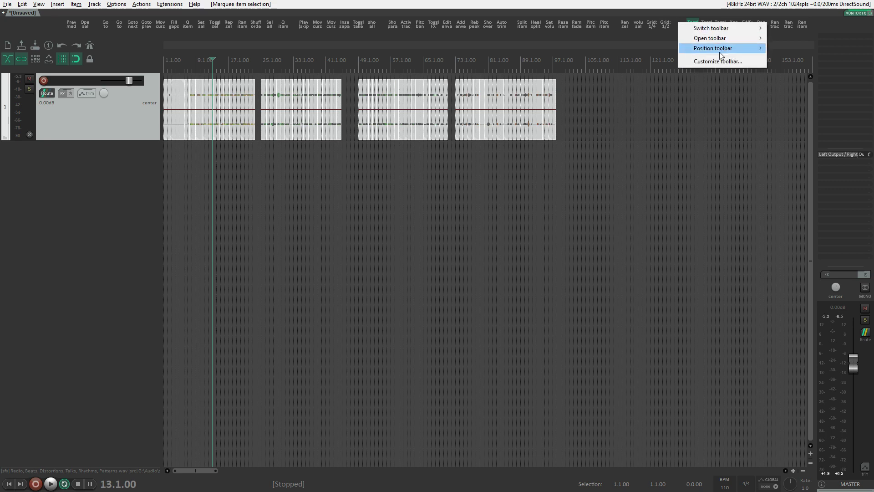
{"action": "left_click", "coordinate": [712, 61]}
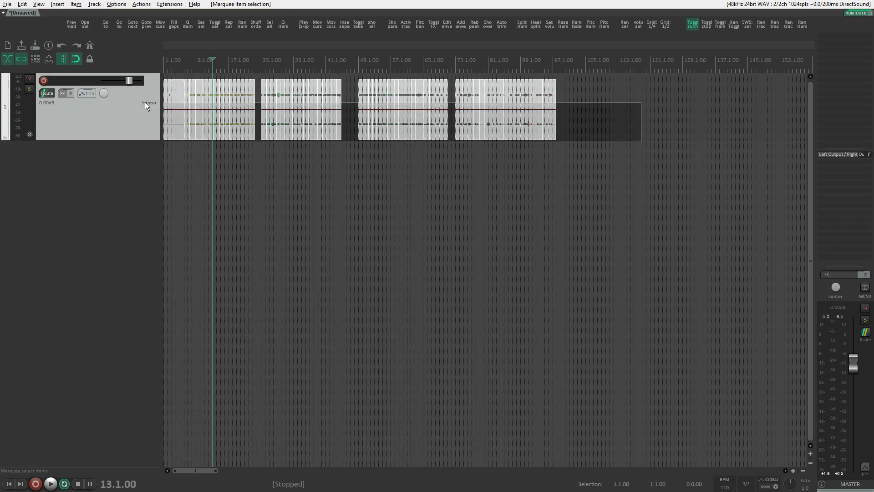
Randomize the positions of the selected items on track 1.
{"action": "left_click", "coordinate": [245, 27]}
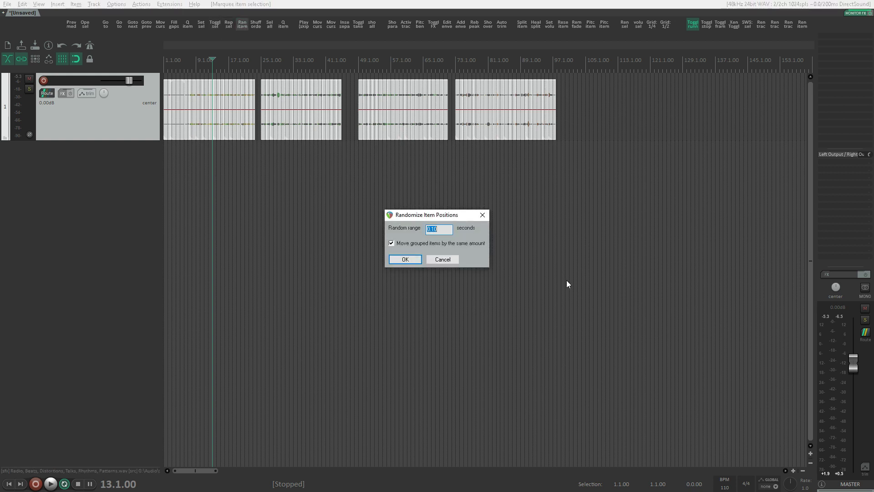
{"action": "key", "text": "Return"}
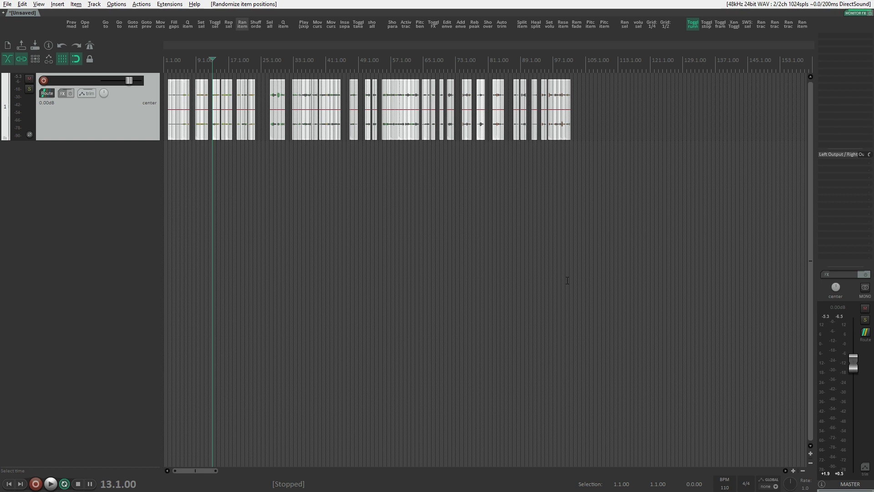
Show overlapping media items in lanes, and undo the random repositioning of the slices.
{"action": "left_click", "coordinate": [117, 4]}
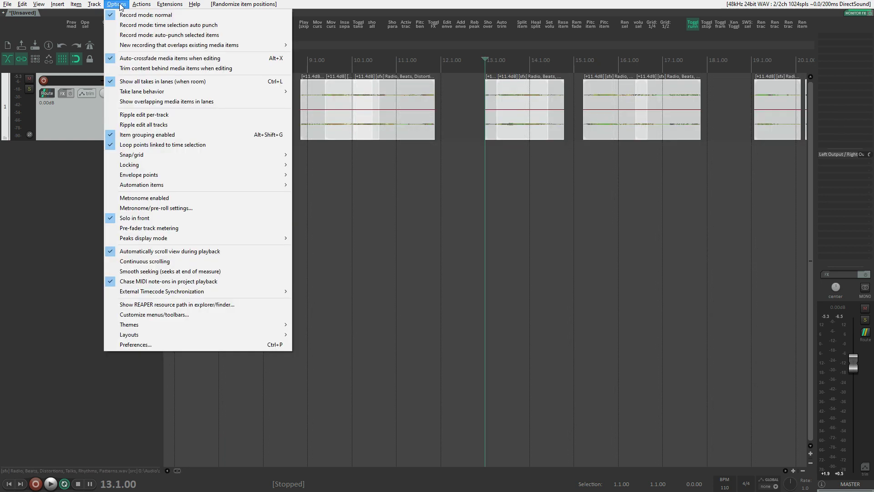
{"action": "left_click", "coordinate": [152, 102]}
{"action": "scroll", "coordinate": [395, 179], "scroll_direction": "down", "scroll_amount": 8}
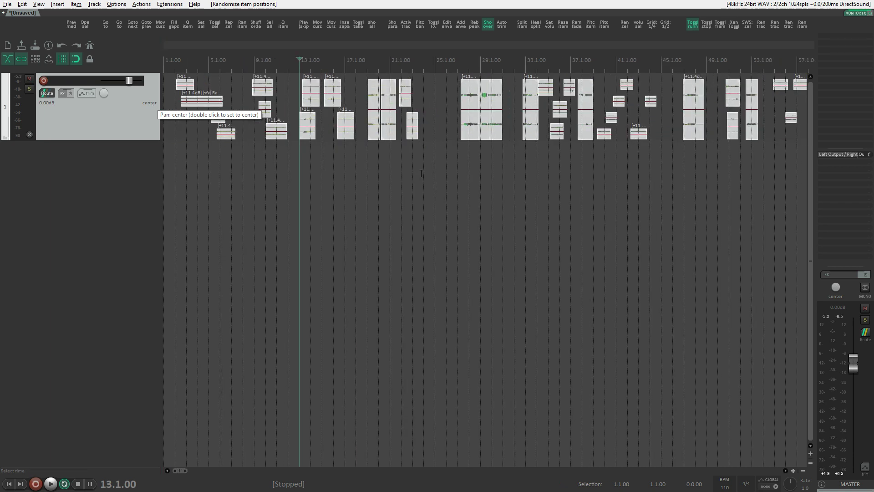
{"action": "scroll", "coordinate": [371, 186], "scroll_direction": "down", "scroll_amount": 2}
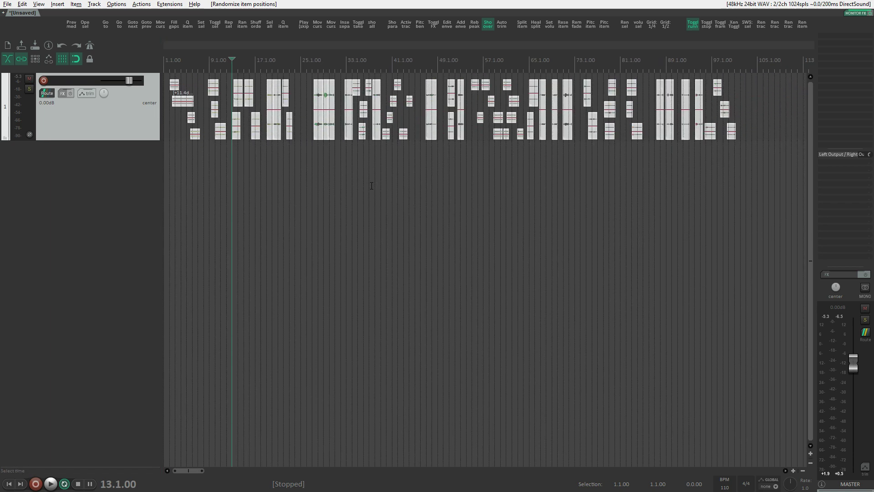
{"action": "key", "text": "ctrl+z"}
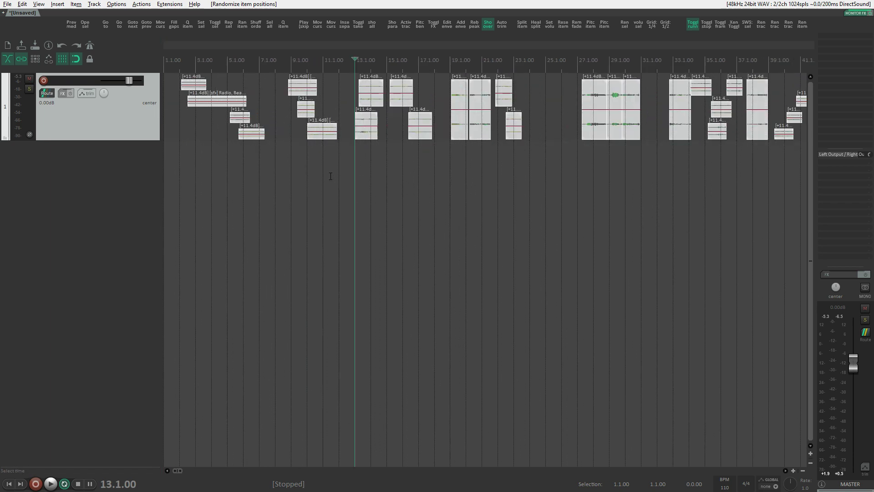
Shuffle the order of the selected slices on track 1 several times.
{"action": "left_click", "coordinate": [255, 25]}
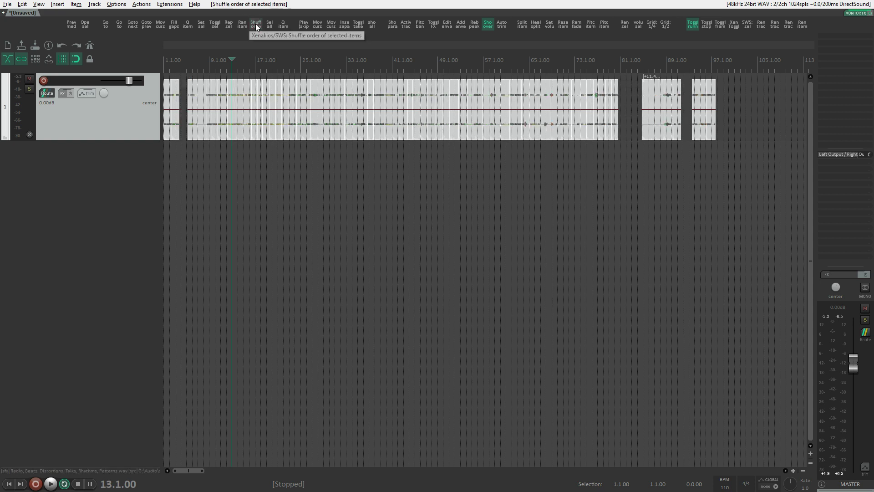
{"action": "left_click", "coordinate": [256, 25]}
{"action": "left_click", "coordinate": [255, 25]}
{"action": "left_click", "coordinate": [256, 25]}
{"action": "left_click", "coordinate": [256, 25]}
{"action": "left_click", "coordinate": [255, 24]}
{"action": "left_click", "coordinate": [254, 24]}
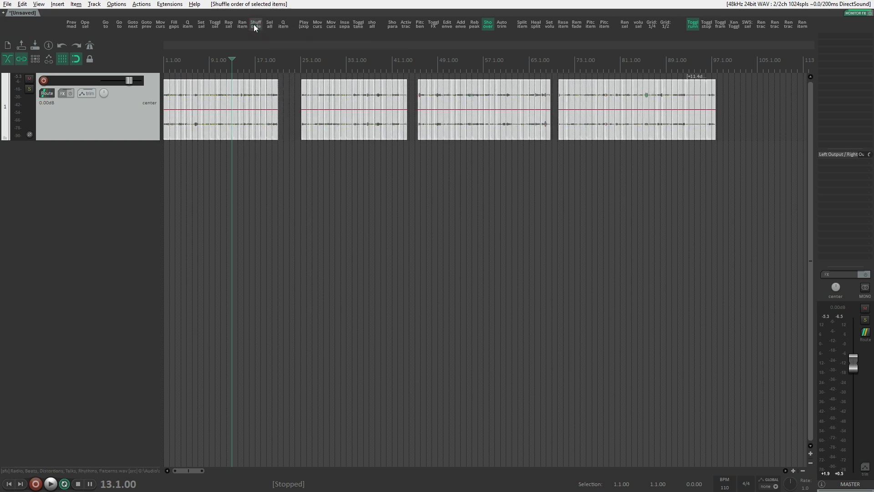
{"action": "left_click", "coordinate": [253, 24]}
{"action": "left_click", "coordinate": [253, 26]}
Play back the shuffled slices on track 1 from bar 15.
{"action": "left_click", "coordinate": [244, 171]}
{"action": "key", "text": "space"}
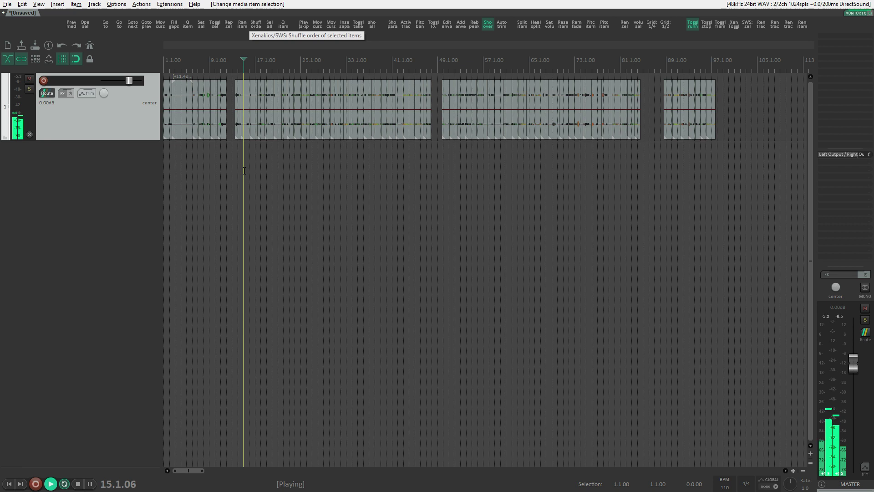
{"action": "scroll", "coordinate": [247, 168], "scroll_direction": "up", "scroll_amount": 4}
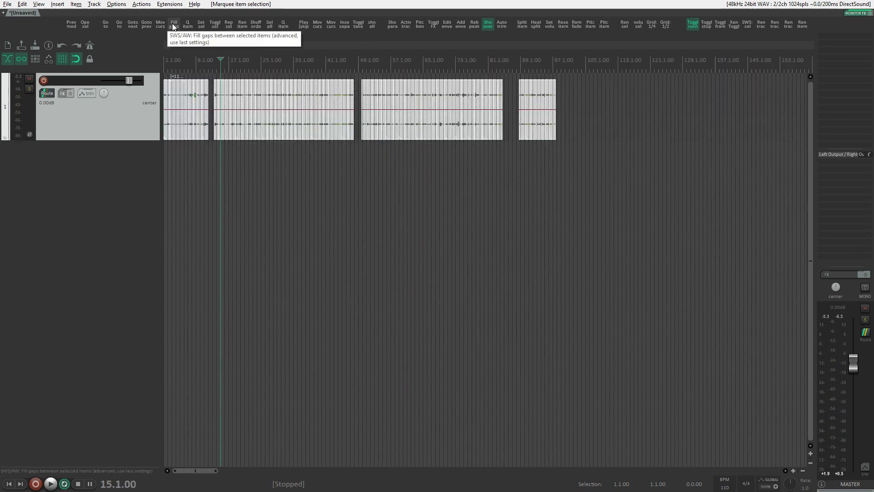
Try filling the gaps between the selected items using the last settings, and undo it.
{"action": "left_click", "coordinate": [173, 27]}
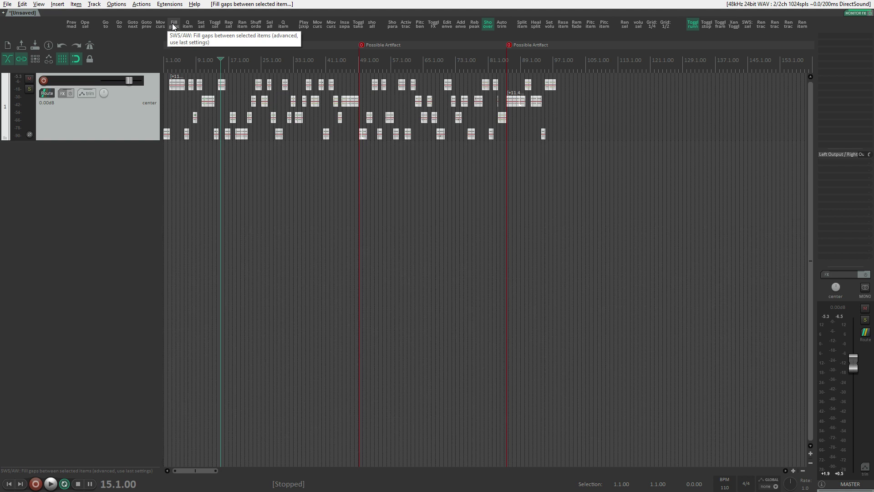
{"action": "key", "text": "ctrl+z"}
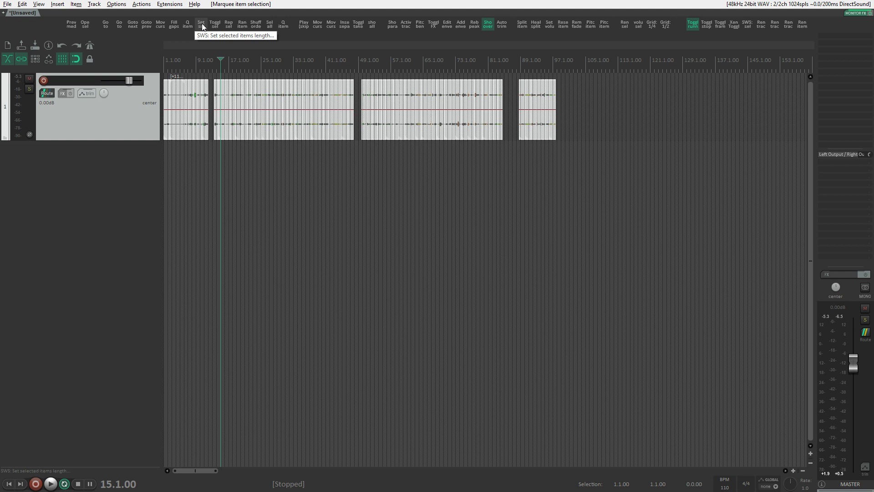
Reposition the selected slices with a time interval of 1.00 second added to each item end.
{"action": "left_click", "coordinate": [230, 26]}
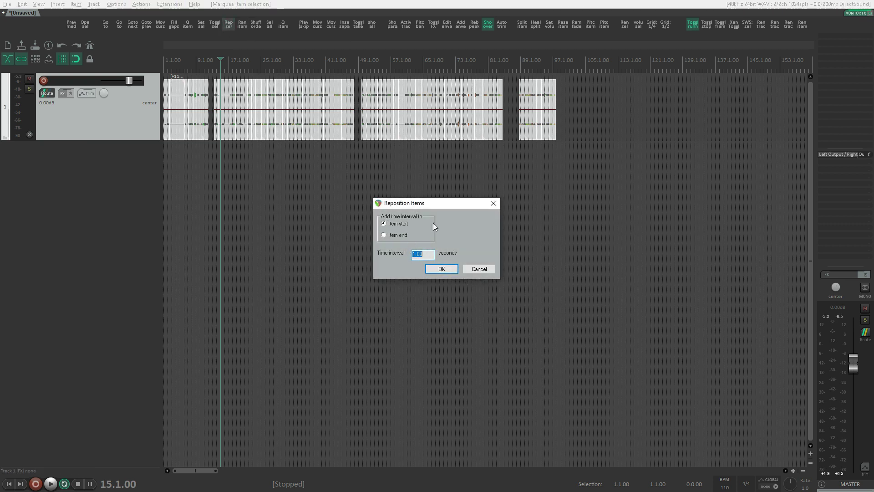
{"action": "left_click", "coordinate": [384, 234]}
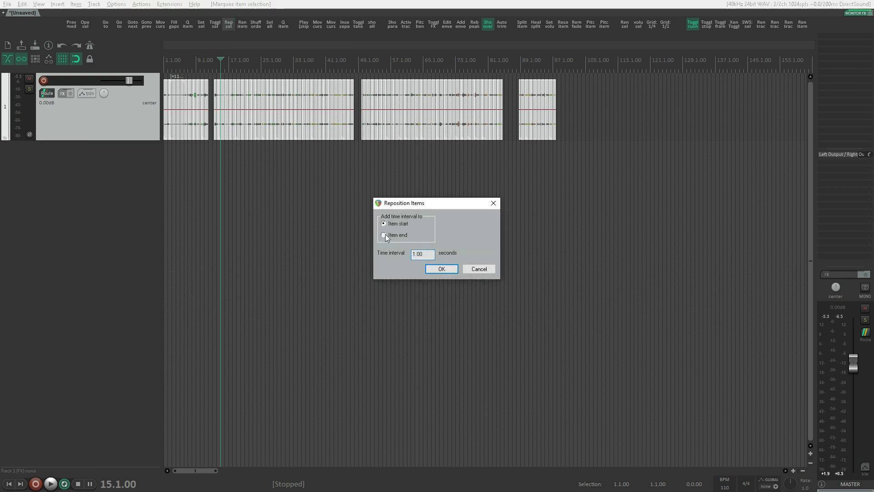
{"action": "left_click", "coordinate": [447, 272]}
{"action": "scroll", "coordinate": [291, 214], "scroll_direction": "up", "scroll_amount": 5}
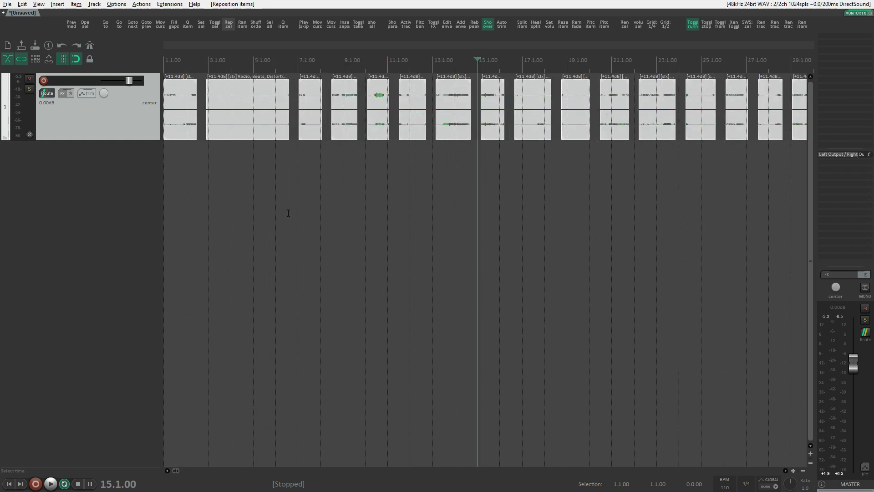
{"action": "scroll", "coordinate": [289, 211], "scroll_direction": "down", "scroll_amount": 7}
Select all slices on track 1 and copy them onto three new tracks below it.
{"action": "left_click_drag", "start_coordinate": [585, 92], "coordinate": [84, 147]}
{"action": "left_click_drag", "start_coordinate": [171, 113], "coordinate": [169, 177]}
{"action": "left_click_drag", "start_coordinate": [169, 178], "coordinate": [177, 301]}
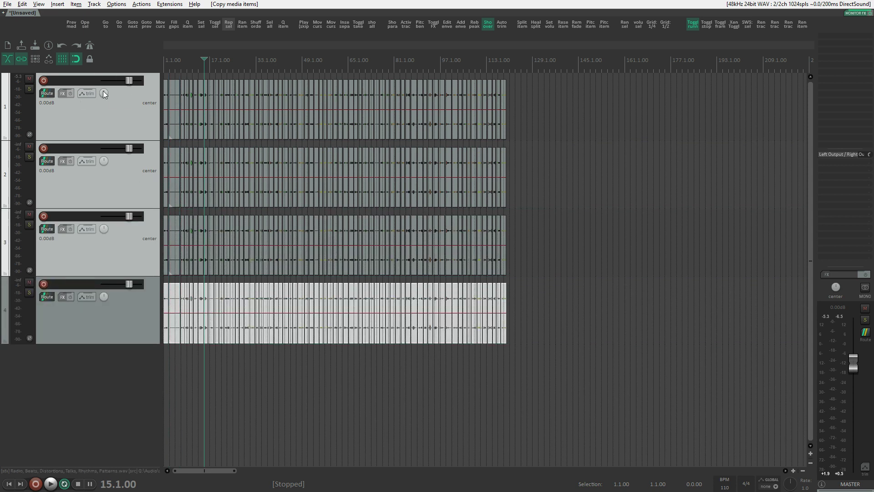
Pan the four tracks to different stereo positions, with track 2 at 100% left and track 4 at 67% left.
{"action": "left_click_drag", "start_coordinate": [103, 93], "coordinate": [111, 92]}
{"action": "left_click_drag", "start_coordinate": [104, 161], "coordinate": [113, 229]}
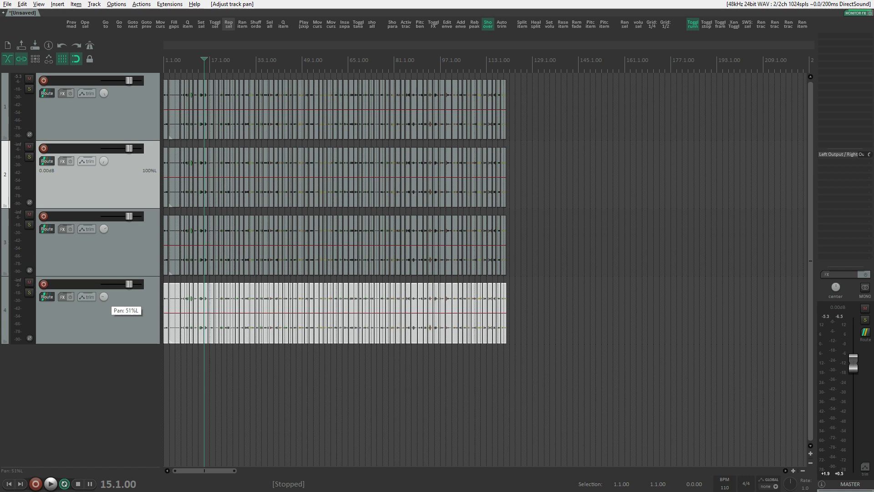
{"action": "scroll", "coordinate": [280, 297], "scroll_direction": "up", "scroll_amount": 5}
{"action": "scroll", "coordinate": [248, 253], "scroll_direction": "down", "scroll_amount": 3}
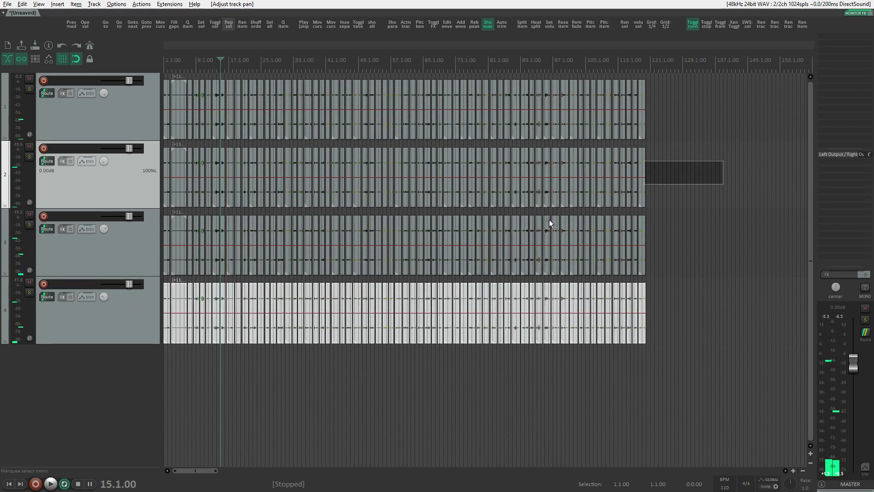
Select the slices on tracks 2 to 4 and shuffle their order twice.
{"action": "left_click_drag", "start_coordinate": [549, 223], "coordinate": [163, 366]}
{"action": "left_click", "coordinate": [256, 25]}
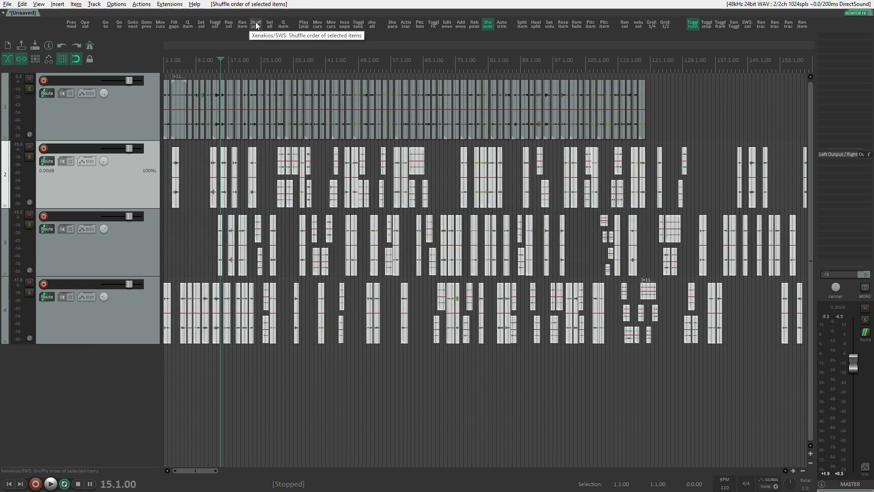
{"action": "left_click", "coordinate": [256, 24]}
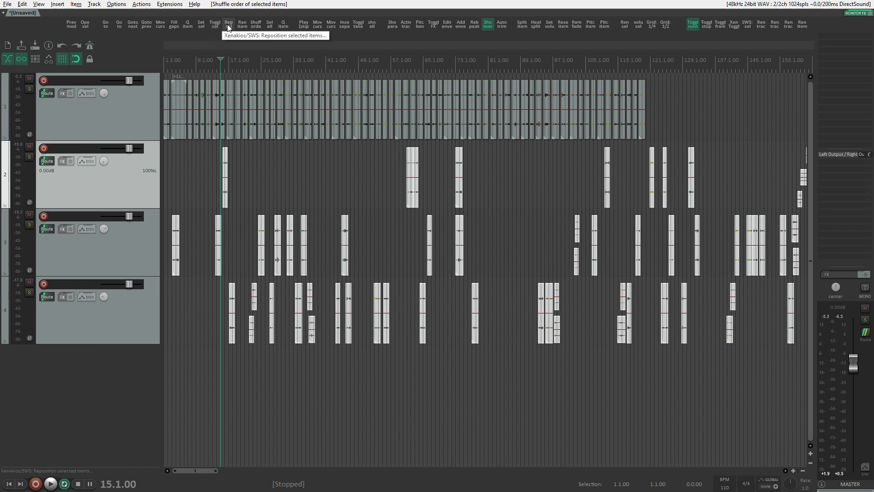
Reposition the shuffled slices on tracks 2 to 4 at a regular time interval and play back the layered tracks.
{"action": "left_click", "coordinate": [228, 24]}
{"action": "left_click", "coordinate": [436, 270]}
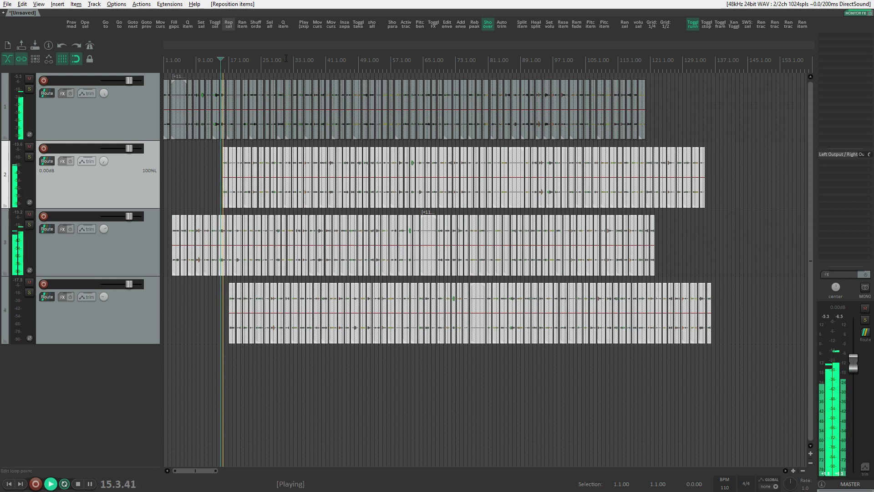
{"action": "left_click", "coordinate": [285, 167]}
{"action": "scroll", "coordinate": [250, 367], "scroll_direction": "up", "scroll_amount": 2}
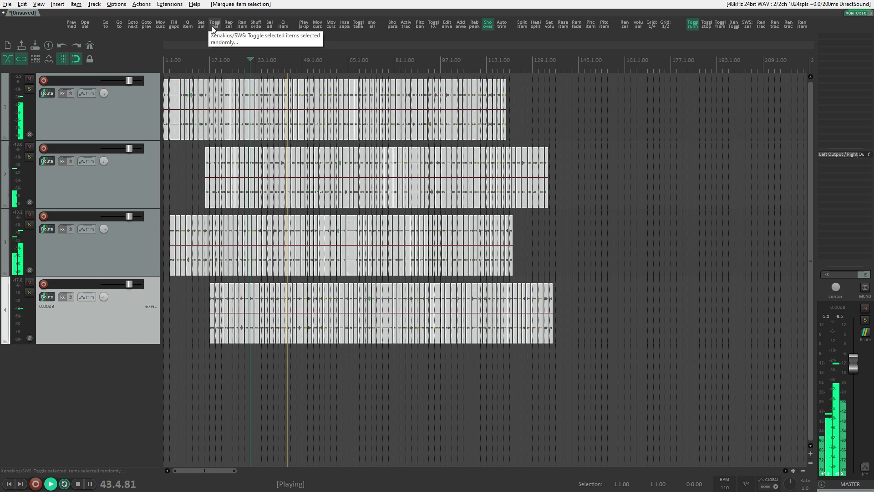
Randomly toggle the selection of the items on all four tracks with a probability of 50.
{"action": "left_click", "coordinate": [214, 29]}
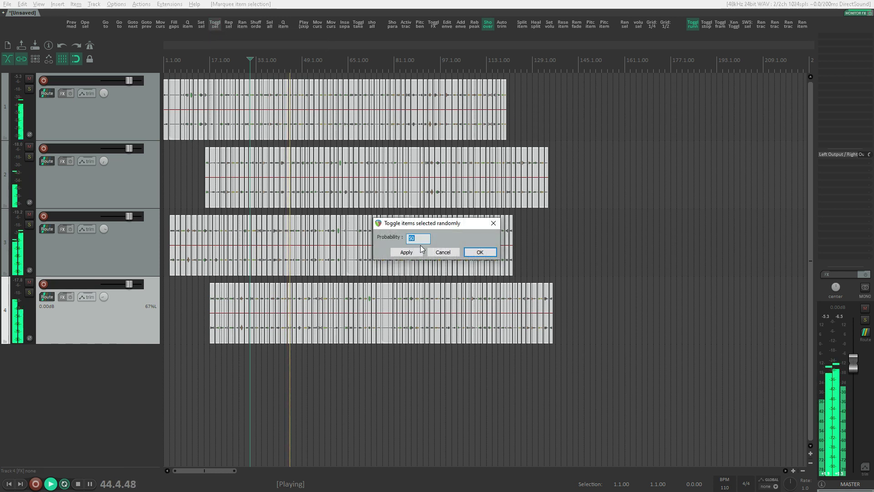
{"action": "left_click", "coordinate": [478, 256]}
{"action": "scroll", "coordinate": [419, 175], "scroll_direction": "up", "scroll_amount": 5}
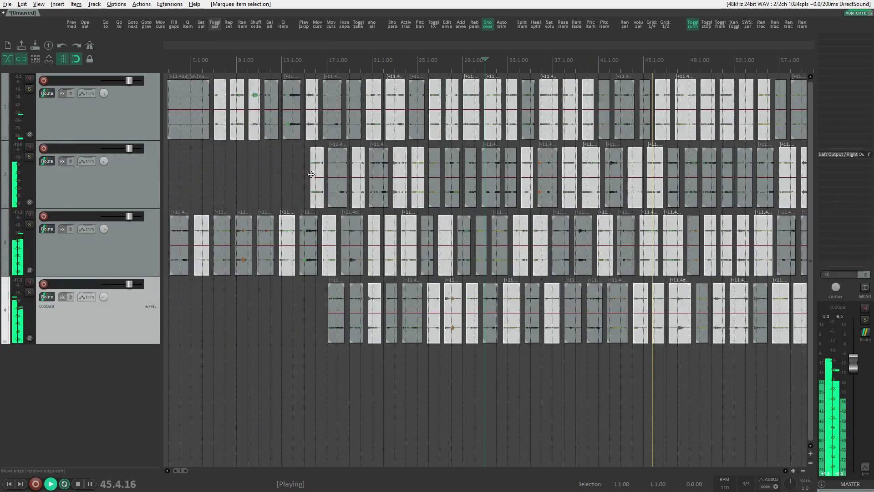
Lower the volume of the randomly selected slices on all four tracks.
{"action": "left_click_drag", "start_coordinate": [389, 177], "coordinate": [388, 183]}
{"action": "scroll", "coordinate": [439, 286], "scroll_direction": "down", "scroll_amount": 5}
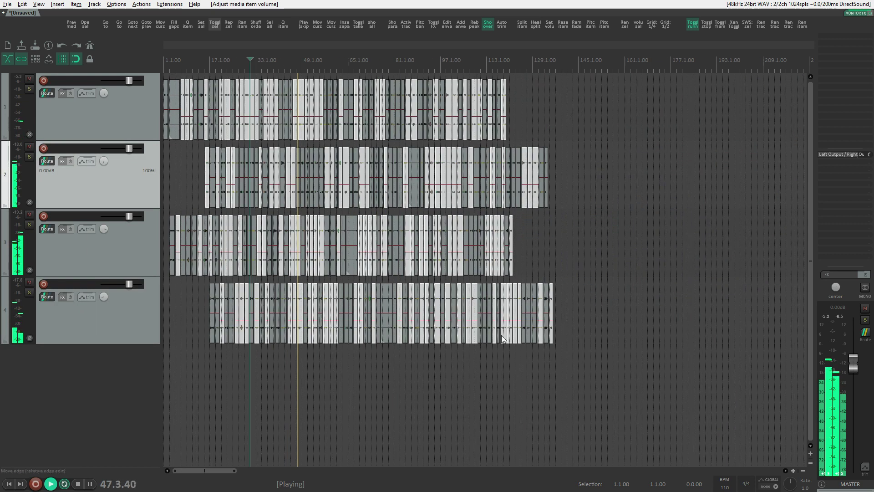
Reselect all slices on the four tracks, randomly toggle their selection, and slightly lower the volume of the resulting selection.
{"action": "left_click_drag", "start_coordinate": [440, 287], "coordinate": [165, 73]}
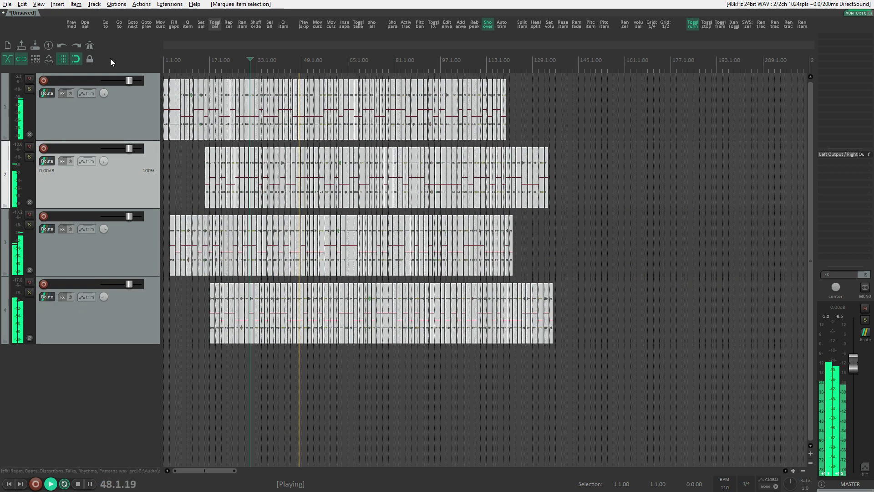
{"action": "left_click", "coordinate": [215, 25]}
{"action": "left_click", "coordinate": [480, 252]}
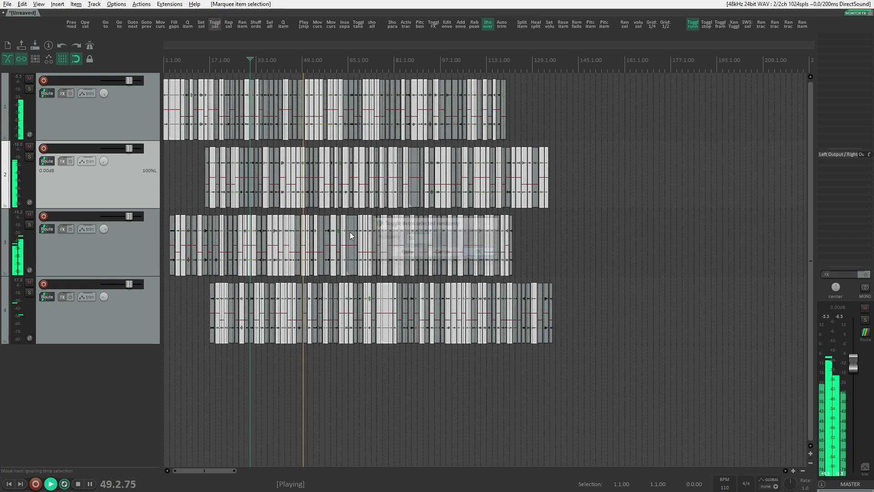
{"action": "scroll", "coordinate": [347, 184], "scroll_direction": "up", "scroll_amount": 3}
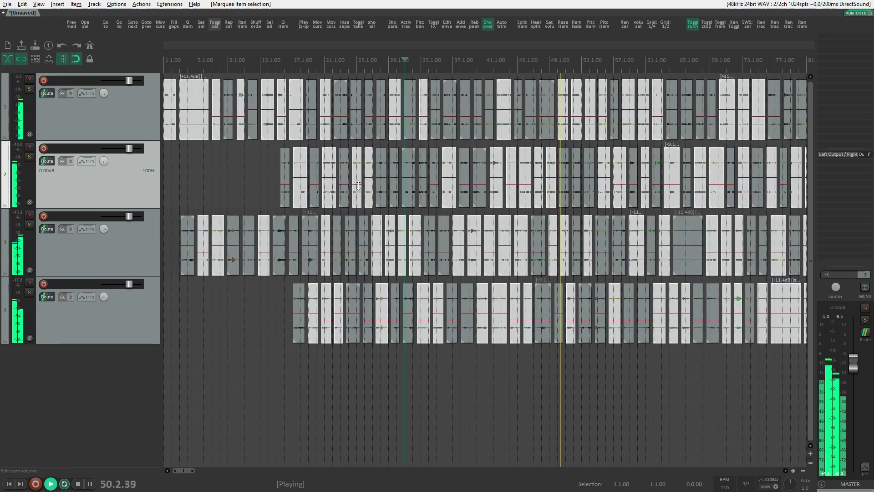
{"action": "left_click_drag", "start_coordinate": [348, 184], "coordinate": [355, 185]}
Select every slice on all four tracks once more and randomly toggle the selection with a probability of 50.
{"action": "scroll", "coordinate": [288, 193], "scroll_direction": "down", "scroll_amount": 4}
{"action": "left_click_drag", "start_coordinate": [399, 103], "coordinate": [70, 372]}
{"action": "scroll", "coordinate": [136, 196], "scroll_direction": "up", "scroll_amount": 3}
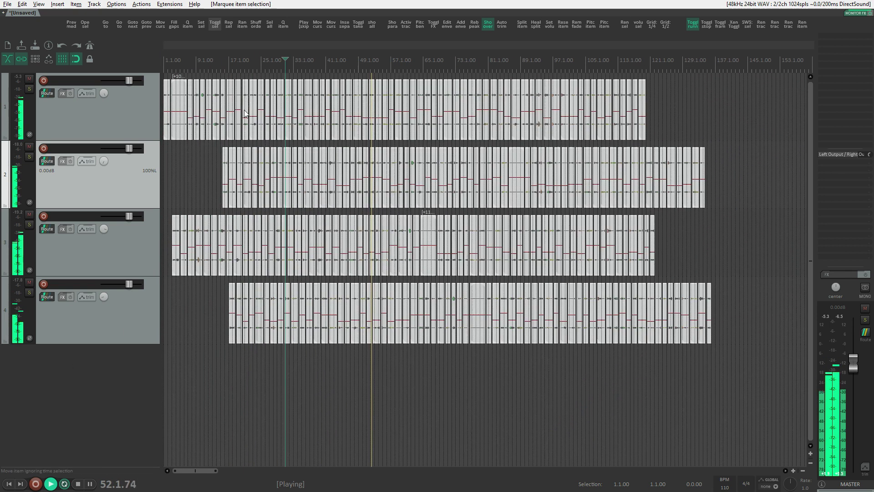
{"action": "left_click", "coordinate": [215, 25]}
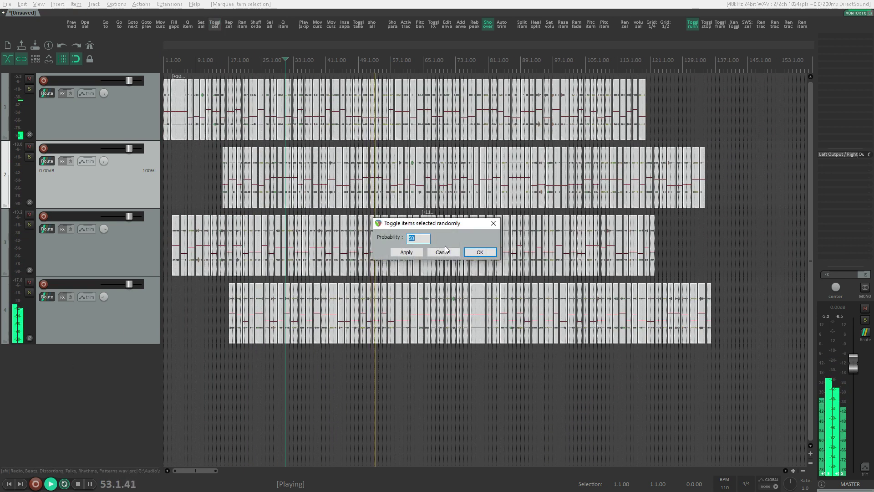
{"action": "left_click", "coordinate": [478, 252]}
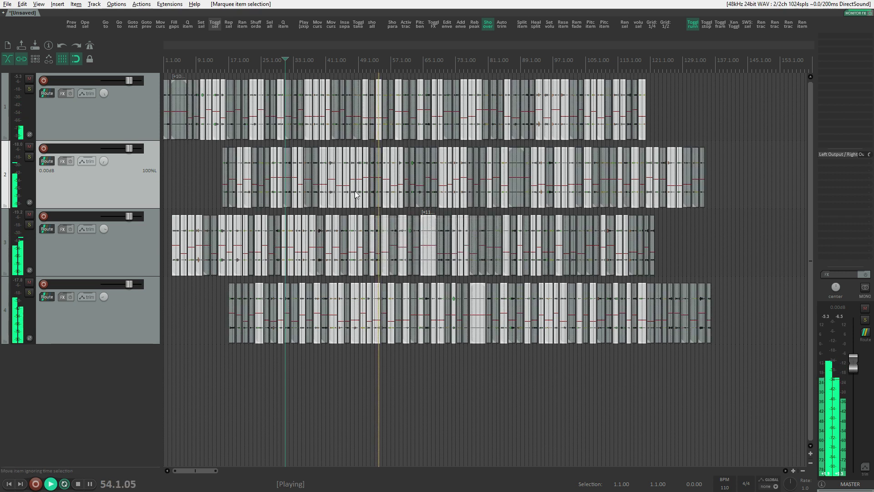
{"action": "scroll", "coordinate": [545, 184], "scroll_direction": "up", "scroll_amount": 3}
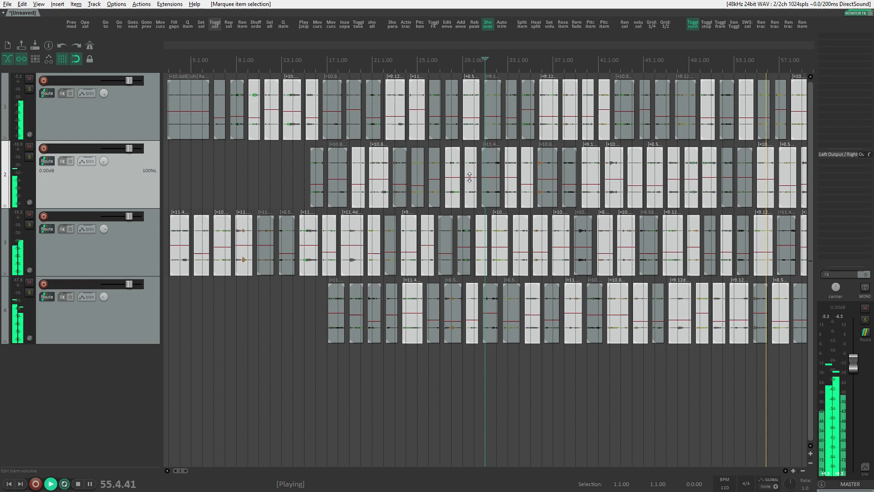
{"action": "scroll", "coordinate": [500, 182], "scroll_direction": "down", "scroll_amount": 3}
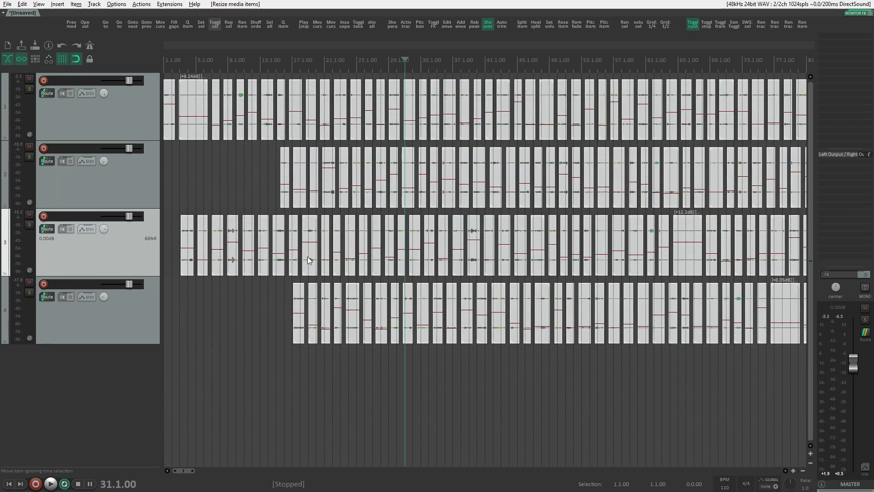
Resize all selected slices together by moving their left edges relative to each other.
{"action": "scroll", "coordinate": [289, 246], "scroll_direction": "up", "scroll_amount": 4}
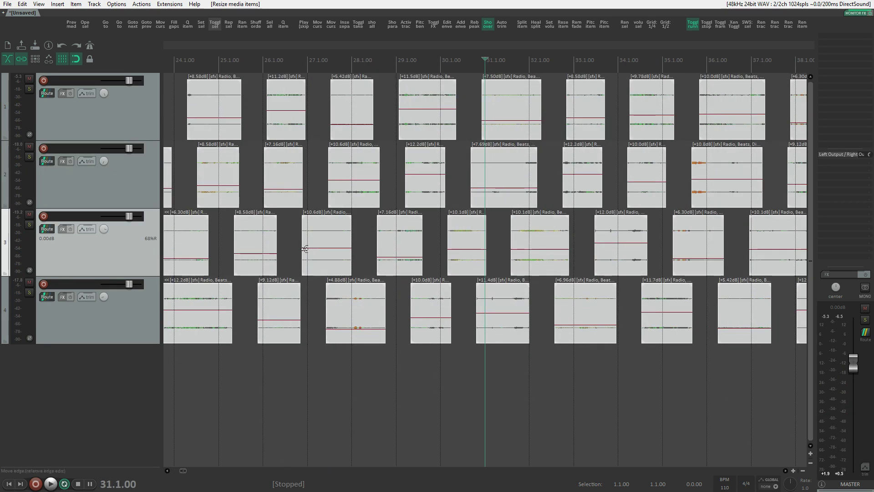
{"action": "left_click_drag", "start_coordinate": [303, 220], "coordinate": [352, 221]}
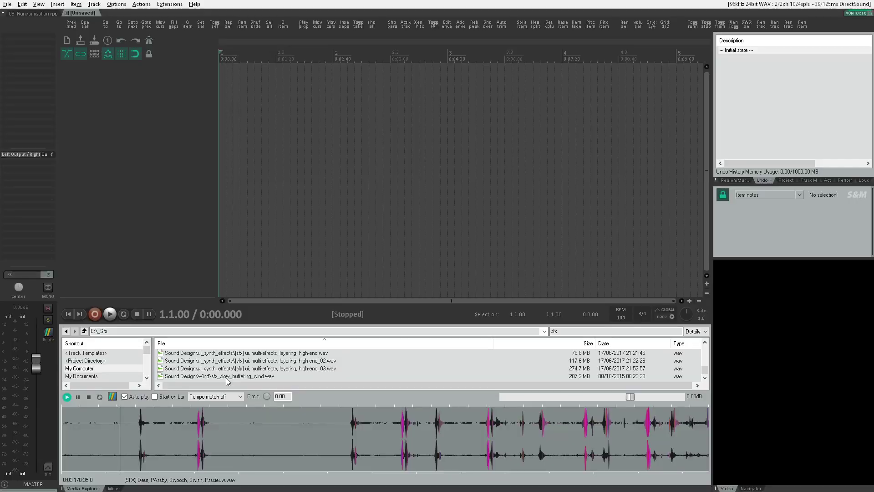
Insert all listed sfx files onto track 1 and dynamically split them with a 954 ms minimum slice length and a -40.7 dB gate threshold.
{"action": "key", "text": "ctrl+a"}
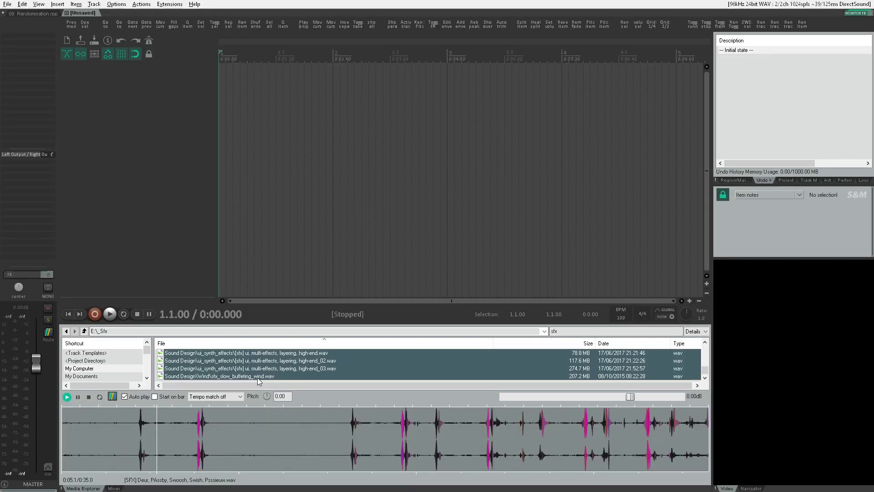
{"action": "left_click_drag", "start_coordinate": [220, 84], "coordinate": [255, 102]}
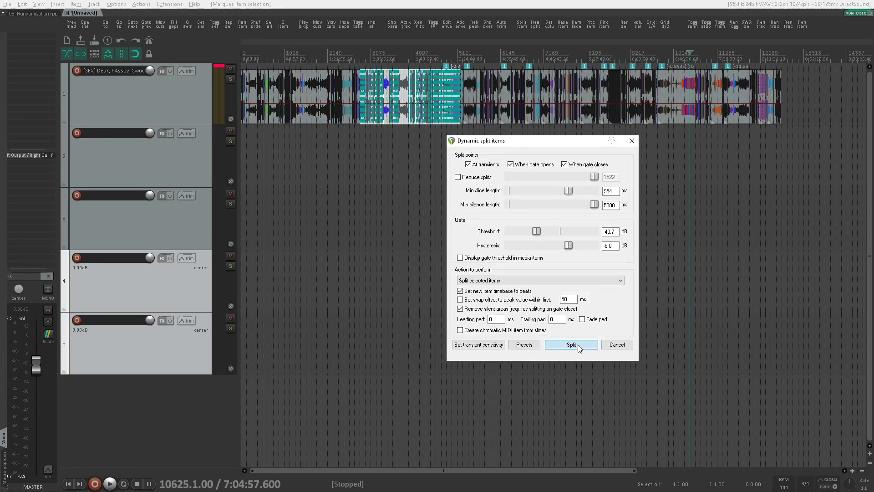
{"action": "left_click", "coordinate": [577, 345]}
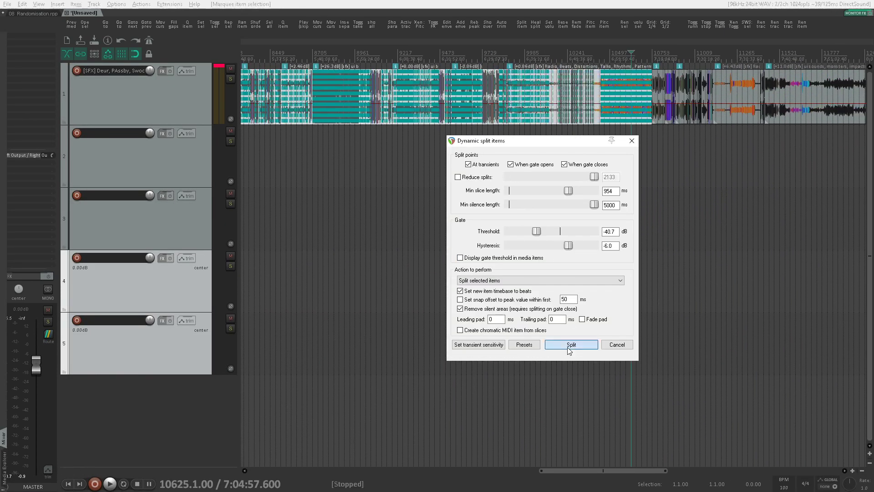
{"action": "left_click", "coordinate": [571, 345]}
Copy the split slices from track 1 onto tracks 2 and 3.
{"action": "left_click_drag", "start_coordinate": [318, 112], "coordinate": [246, 213]}
{"action": "scroll", "coordinate": [291, 162], "scroll_direction": "down", "scroll_amount": 3}
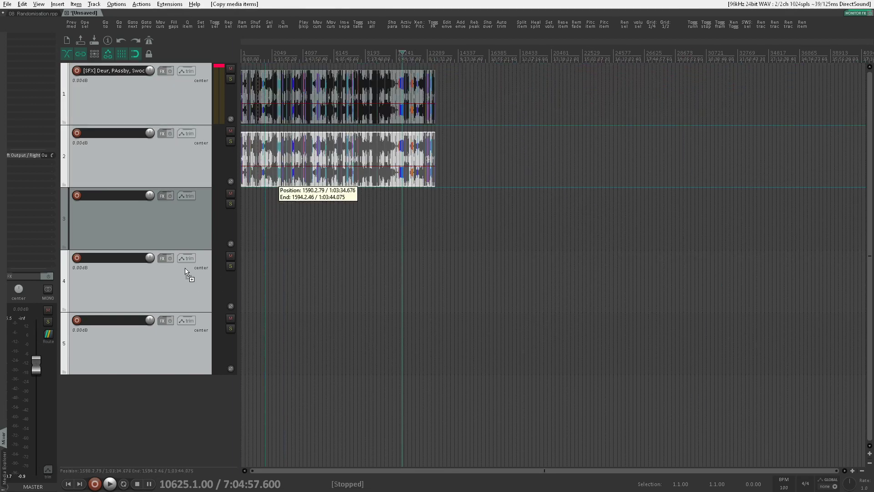
Remove the empty tracks 4 and 5 and add the MTremolo effect to track 3.
{"action": "right_click", "coordinate": [181, 285]}
{"action": "key", "text": "Return"}
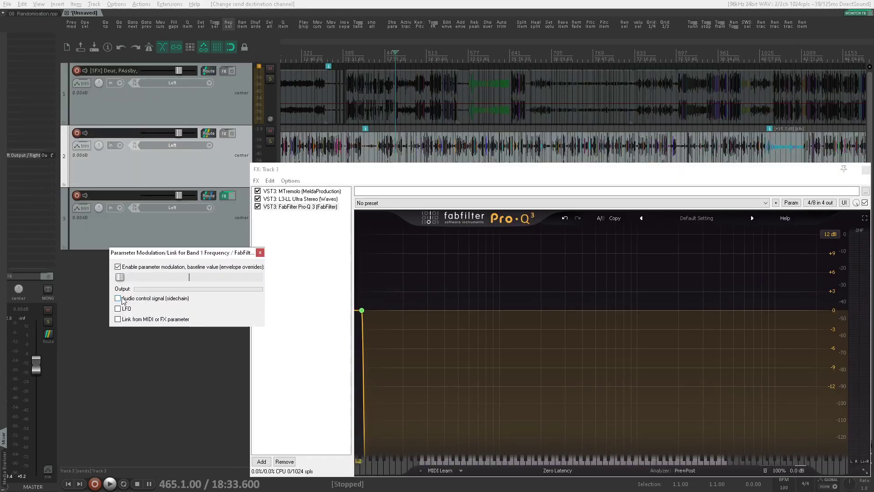
Enable audio control of the FabFilter Pro-Q 3 Band 1 Frequency modulation, using track audio channel 3+4 as the sidechain.
{"action": "left_click", "coordinate": [118, 298]}
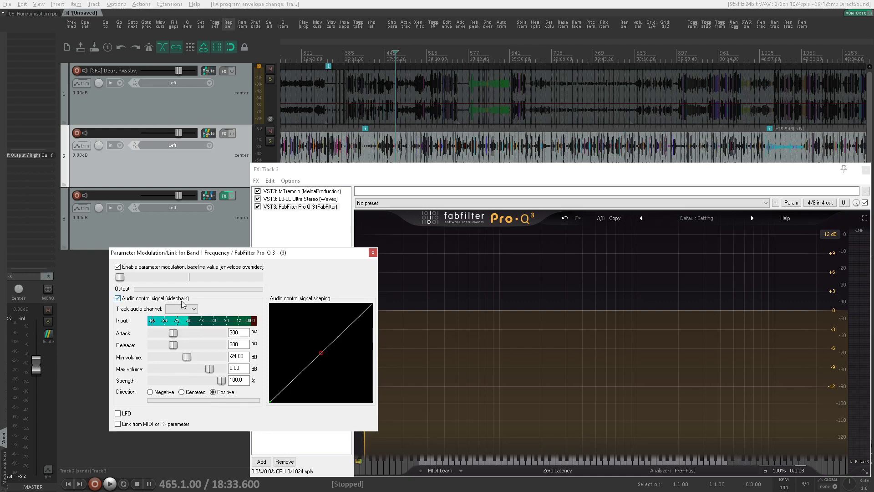
{"action": "left_click", "coordinate": [181, 308]}
{"action": "left_click", "coordinate": [180, 322]}
Play back the sidechained filter modulation with the effects window moved aside and solo track 2 alongside track 3.
{"action": "left_click_drag", "start_coordinate": [357, 171], "coordinate": [499, 140]}
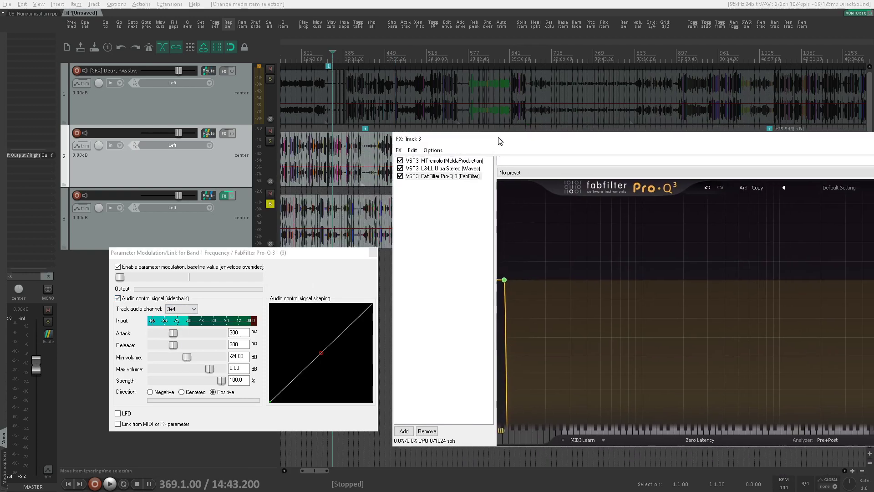
{"action": "key", "text": "space"}
{"action": "scroll", "coordinate": [332, 200], "scroll_direction": "up", "scroll_amount": 2}
{"action": "scroll", "coordinate": [331, 200], "scroll_direction": "up", "scroll_amount": 2}
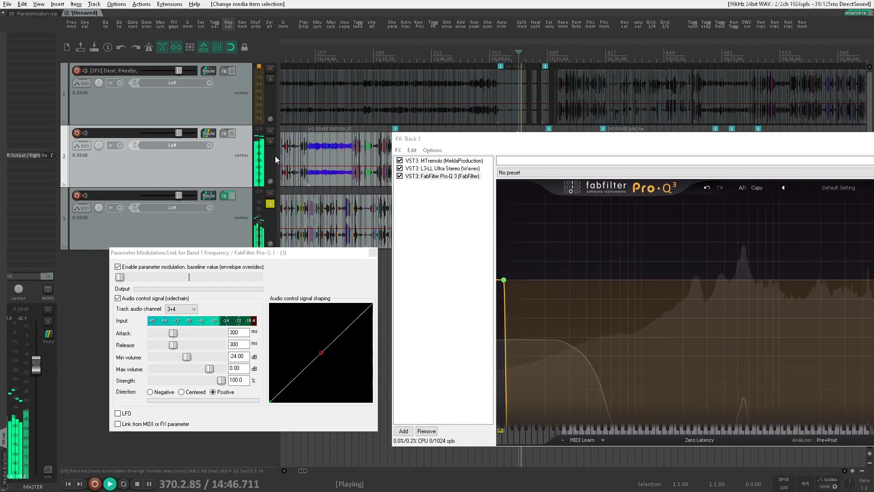
{"action": "left_click", "coordinate": [270, 141]}
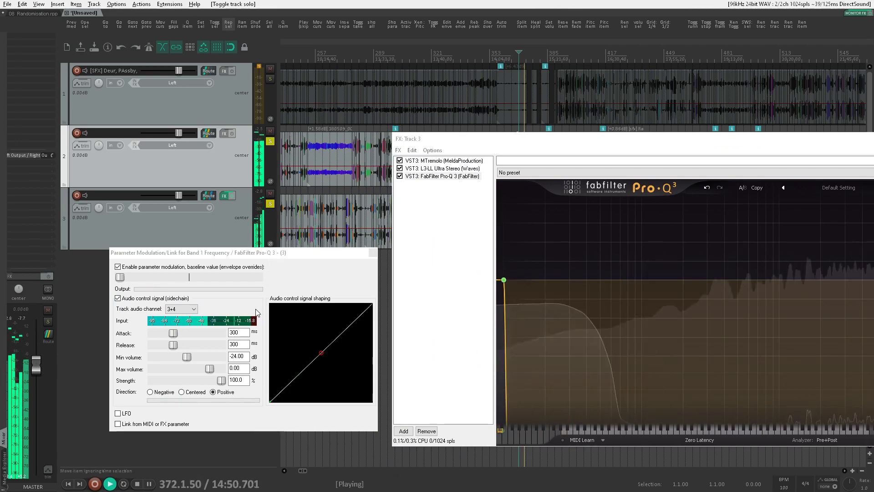
{"action": "left_click_drag", "start_coordinate": [410, 139], "coordinate": [474, 118]}
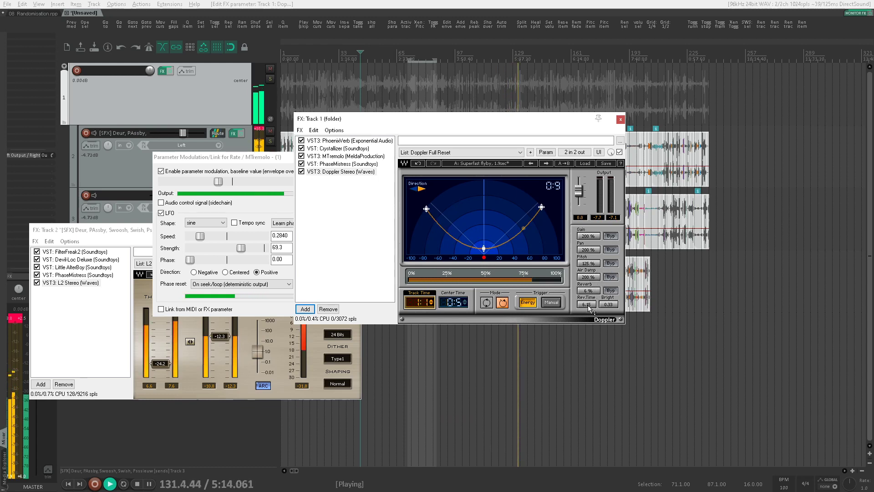
Set the Doppler reverb brightness to 0.48 and lower the effect's gain on the folder track.
{"action": "left_click_drag", "start_coordinate": [607, 305], "coordinate": [586, 321]}
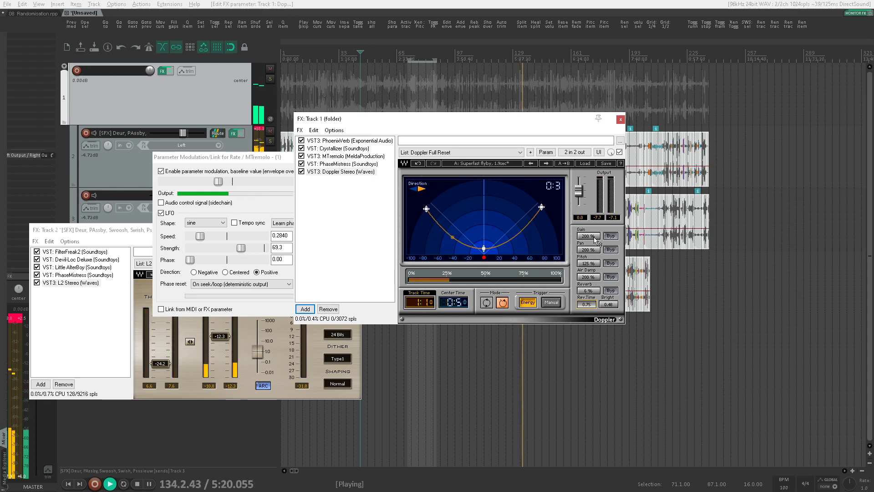
{"action": "left_click_drag", "start_coordinate": [589, 236], "coordinate": [588, 256]}
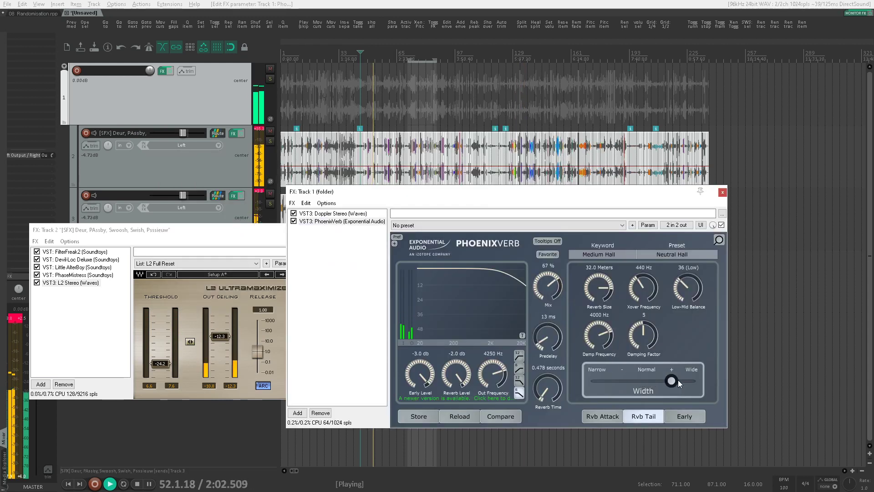
Show PhoenixVerb's reverb attack settings and move MTremolo below PhoenixVerb in the folder track's effects chain.
{"action": "left_click", "coordinate": [606, 417]}
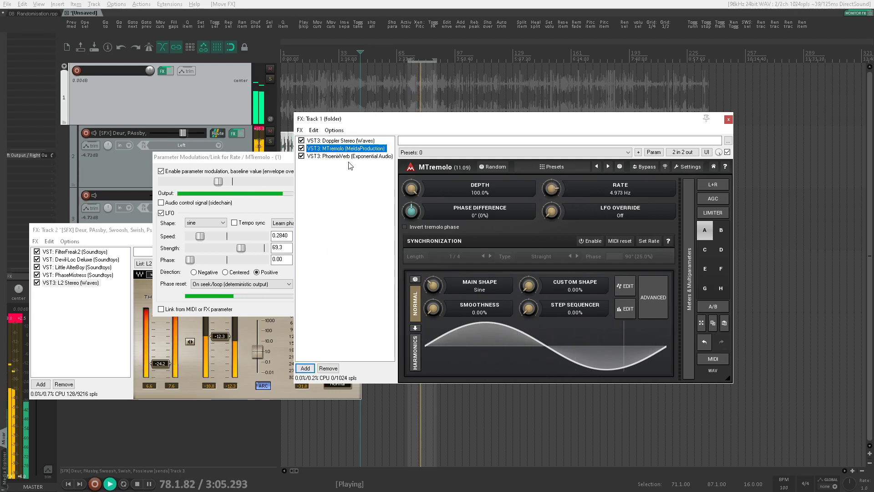
{"action": "left_click_drag", "start_coordinate": [327, 167], "coordinate": [327, 166]}
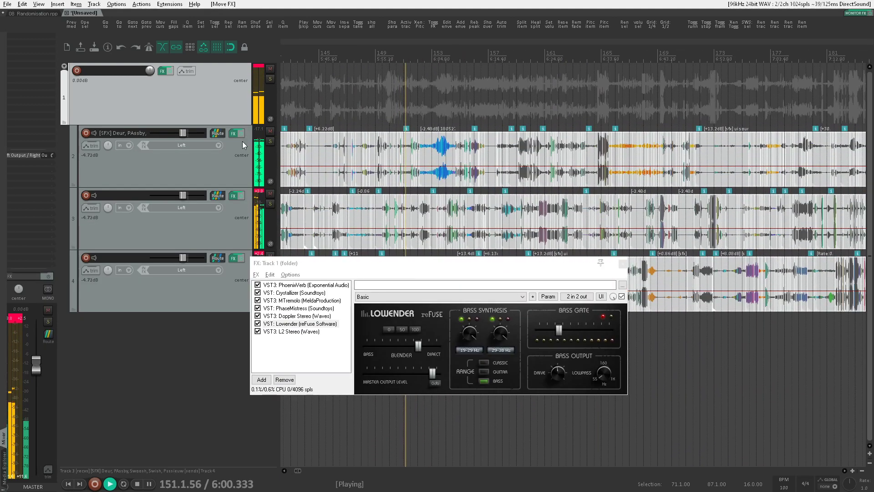
Audition track 2 in solo, unsolo it, and toggle the folder track's effects chain window.
{"action": "left_click", "coordinate": [269, 141]}
{"action": "left_click", "coordinate": [269, 140]}
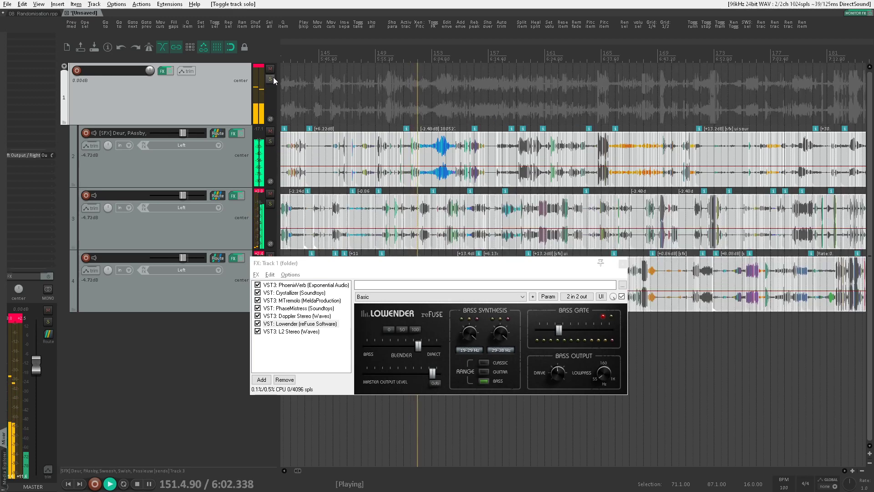
{"action": "left_click", "coordinate": [162, 70]}
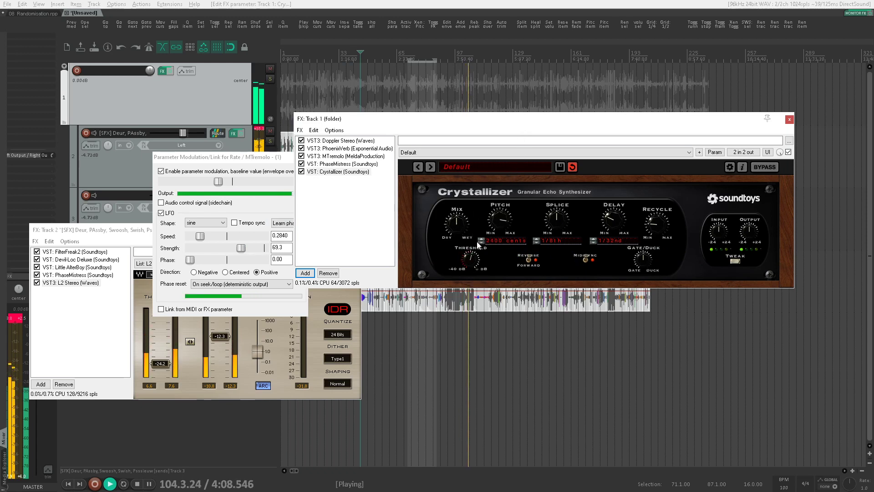
Turn off MIDI sync in Crystallizer, adjust its delay, and reduce its mix.
{"action": "left_click", "coordinate": [590, 259]}
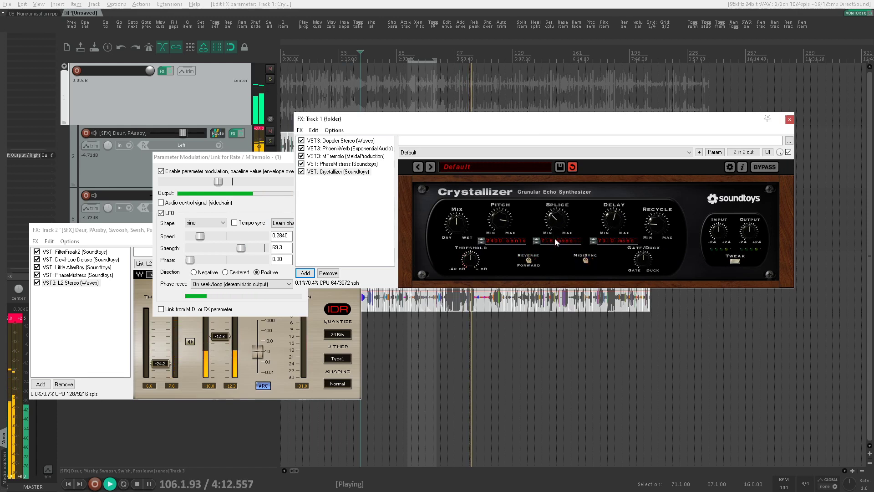
{"action": "left_click_drag", "start_coordinate": [613, 219], "coordinate": [575, 228]}
{"action": "left_click_drag", "start_coordinate": [454, 227], "coordinate": [454, 245]}
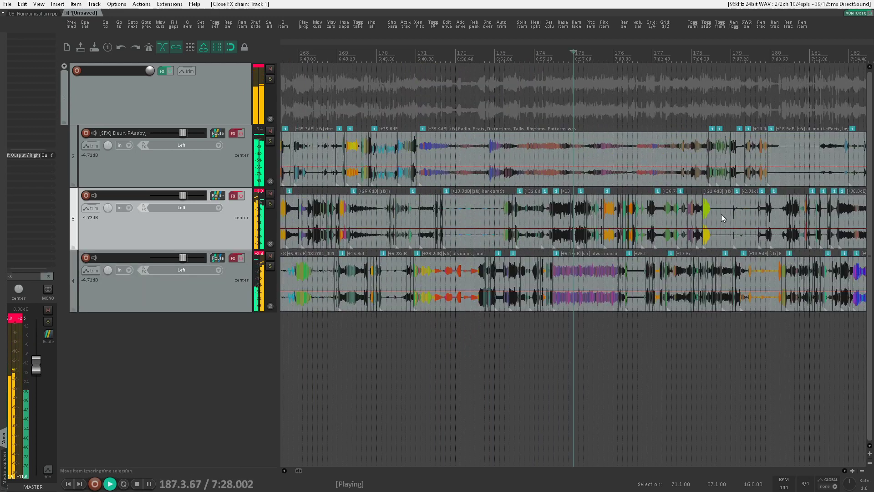
{"action": "scroll", "coordinate": [708, 195], "scroll_direction": "right", "scroll_amount": 3}
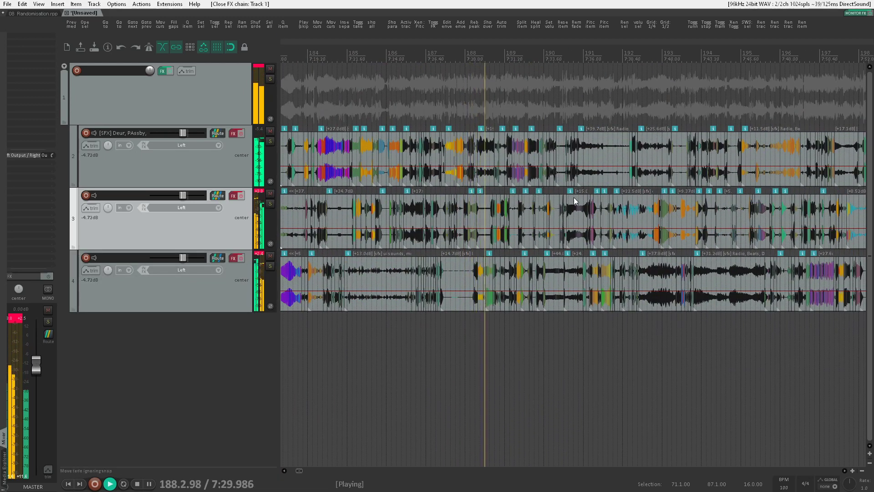